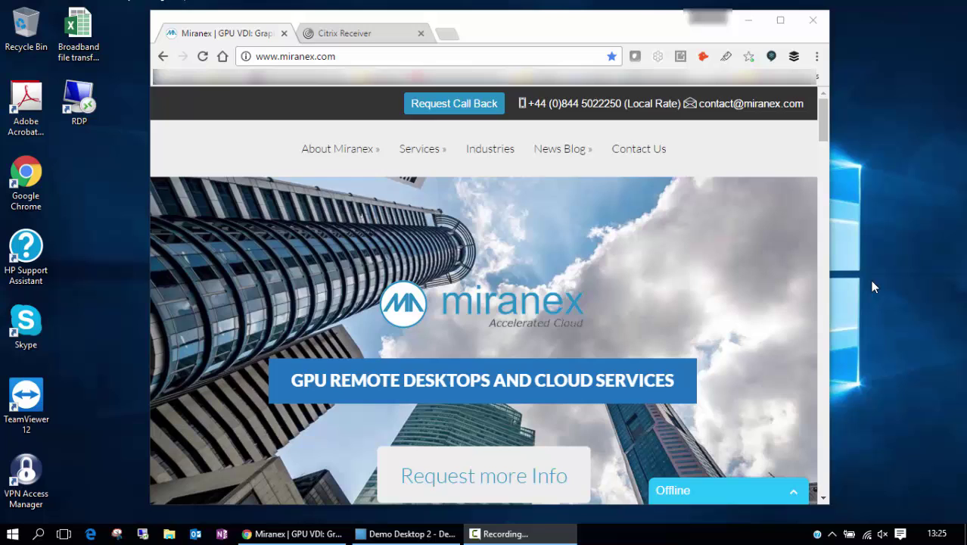
Bring the Demo Desktop 2 Desktop Viewer in front of the StoreFront browser, showing Demonstration Platform 2
click(362, 34)
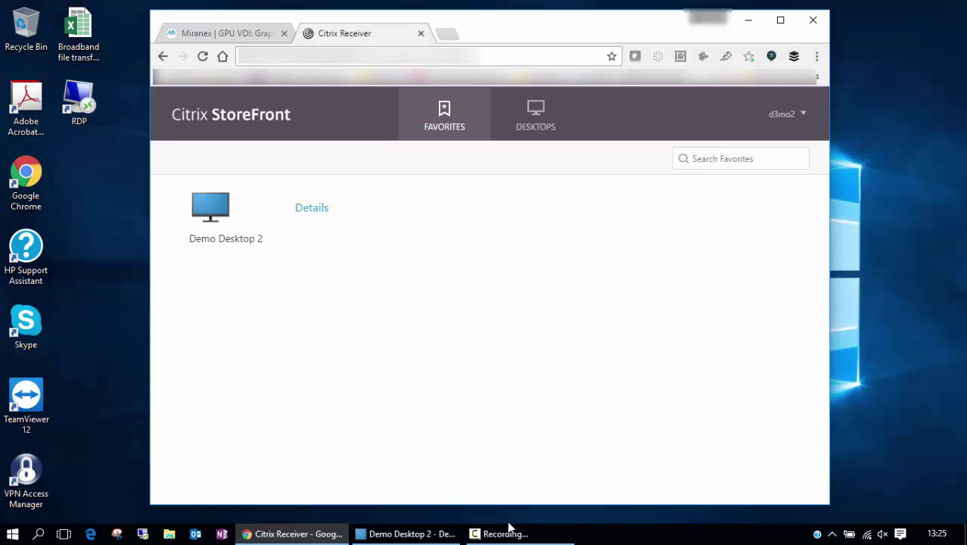
mouse_move(429, 534)
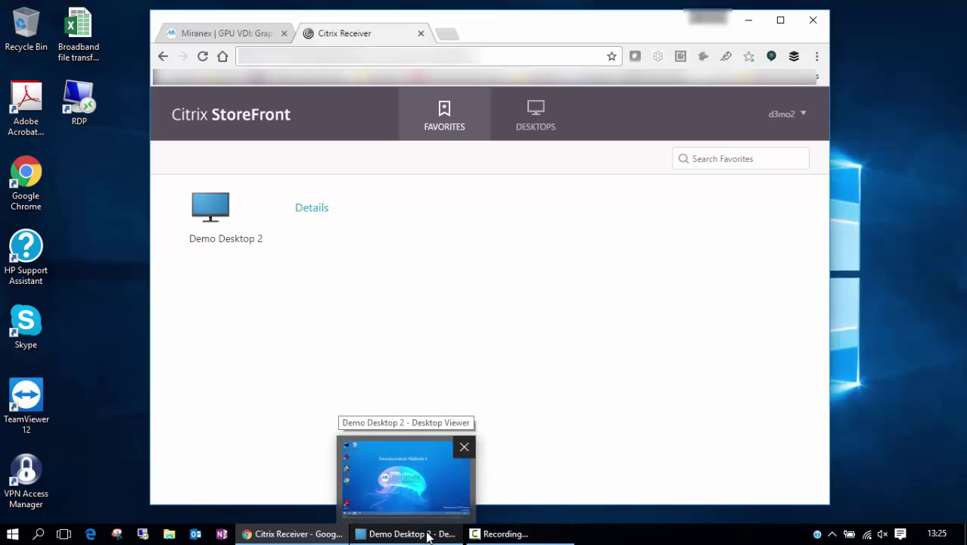
click(428, 535)
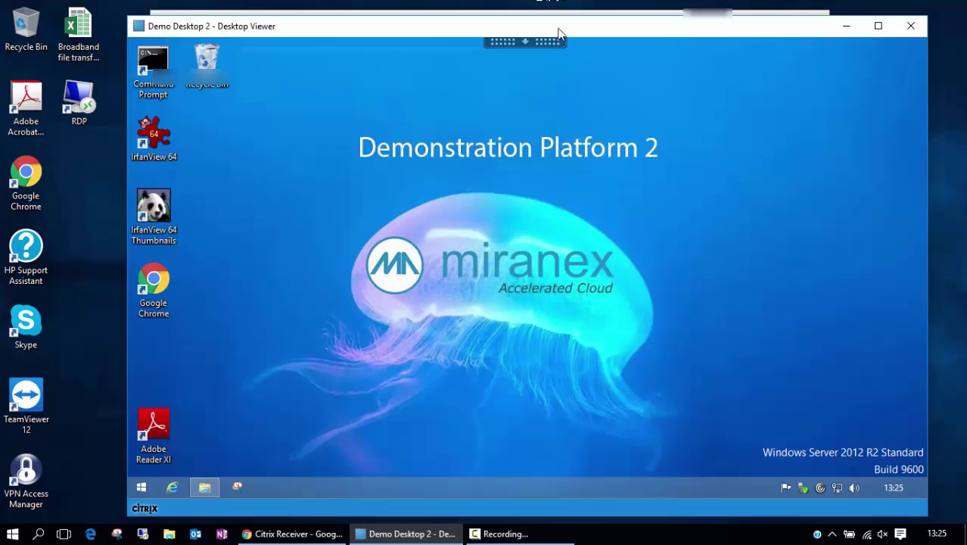
drag(559, 33, 511, 28)
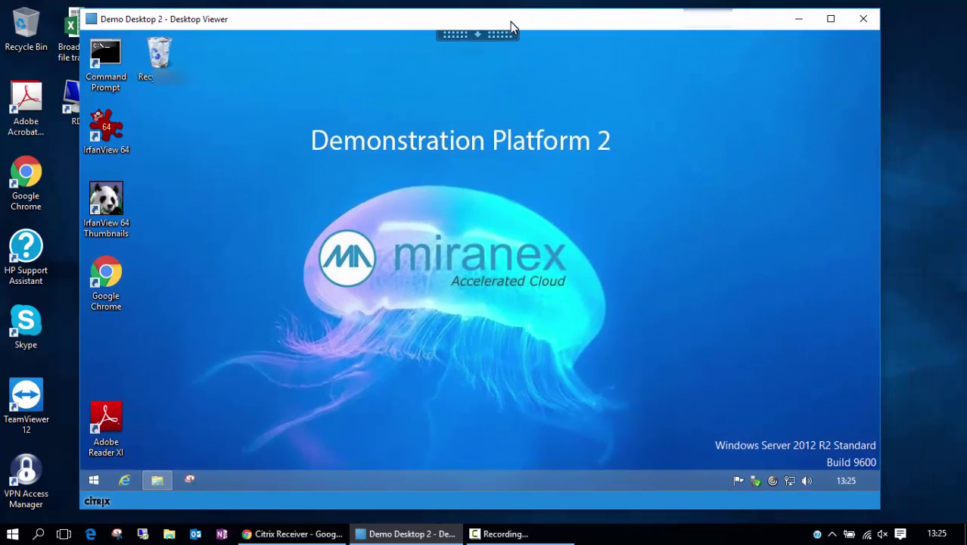
click(800, 22)
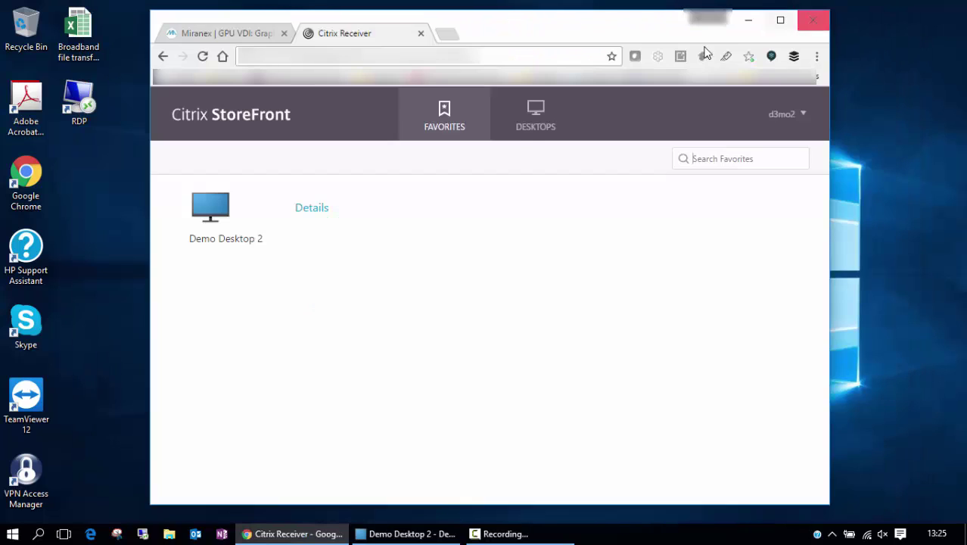
click(748, 23)
click(409, 533)
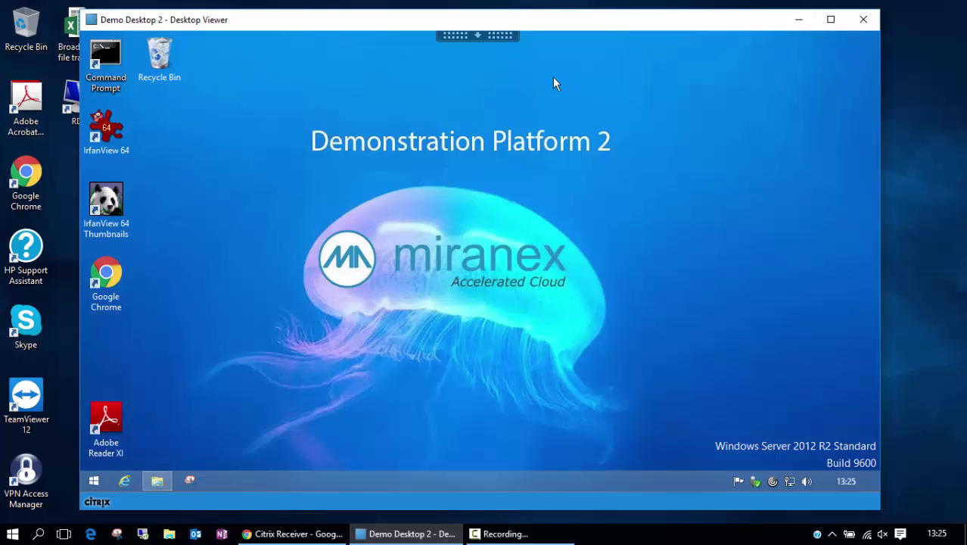
Open File Explorer on the remote desktop and select the Telestream Vantage folder in Documents\_Miranex\SOFTWARE\Telestream
click(478, 36)
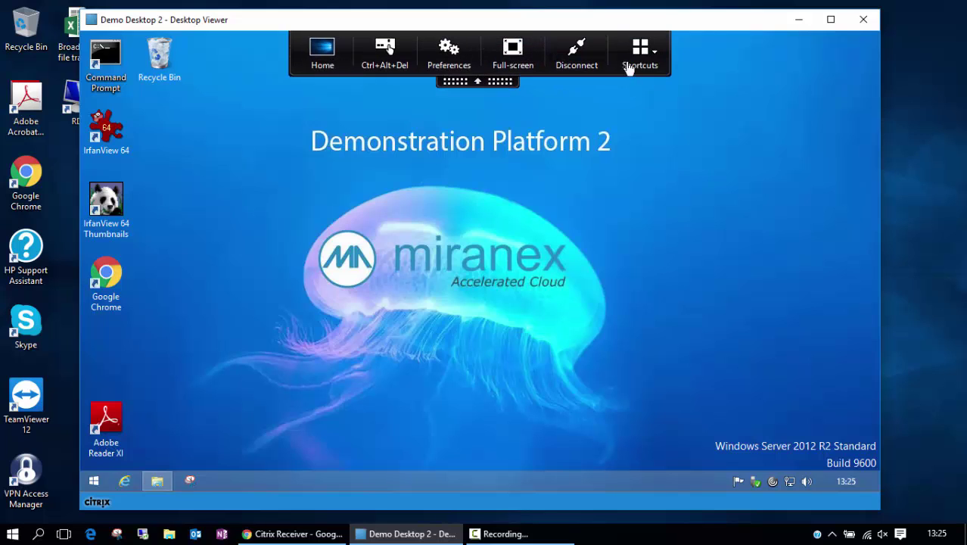
click(159, 482)
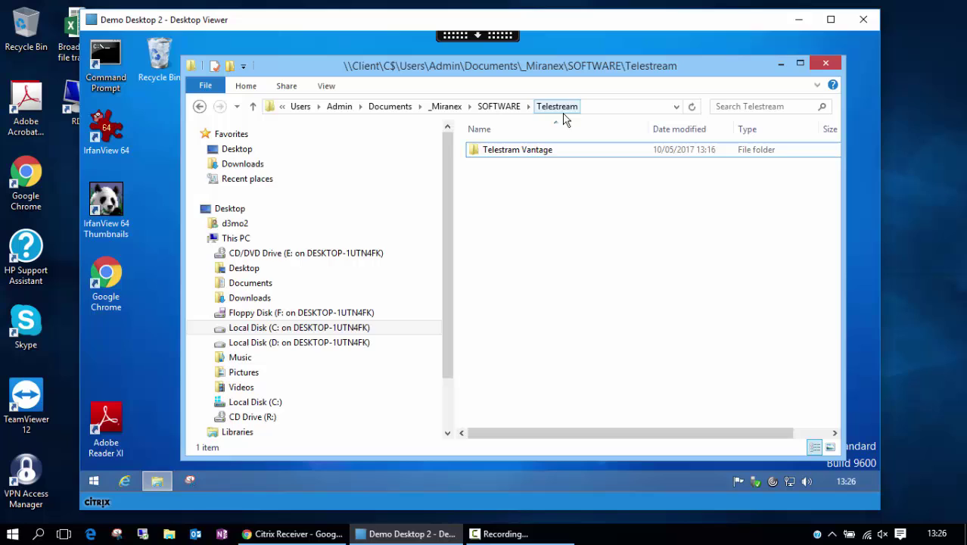
click(537, 153)
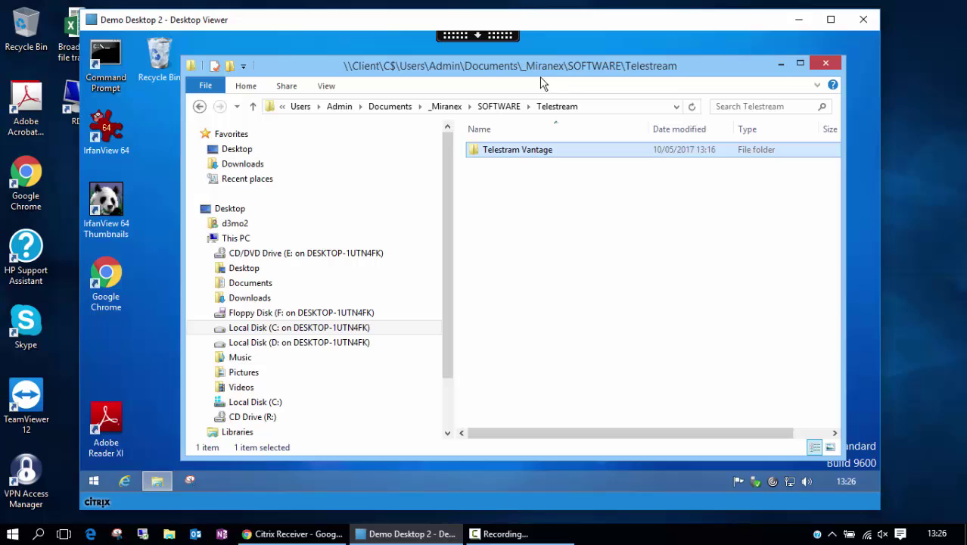
right_click(547, 156)
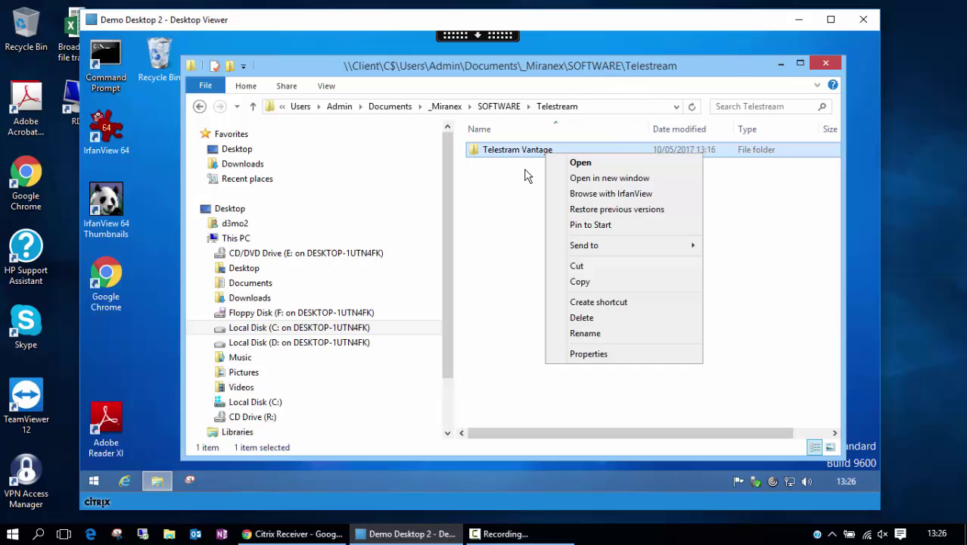
click(587, 353)
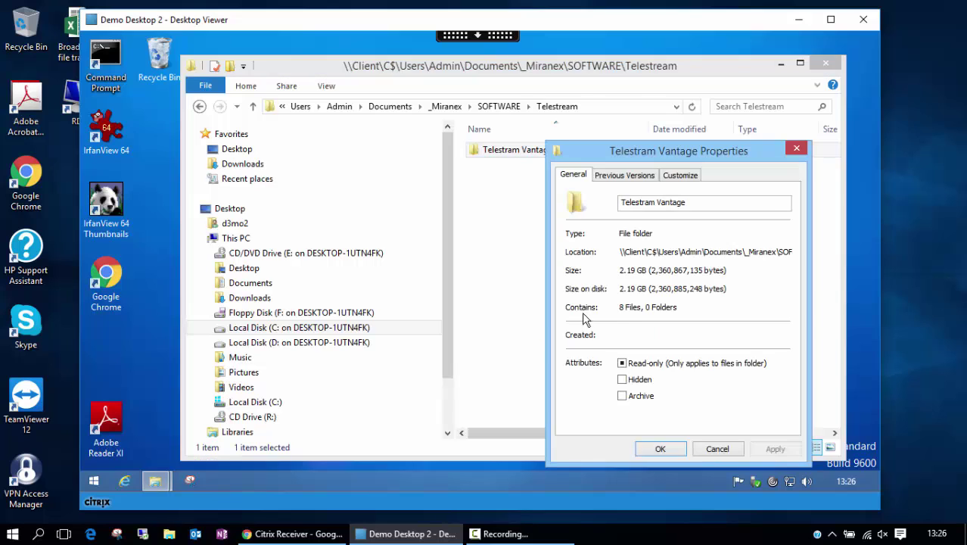
drag(649, 149, 523, 99)
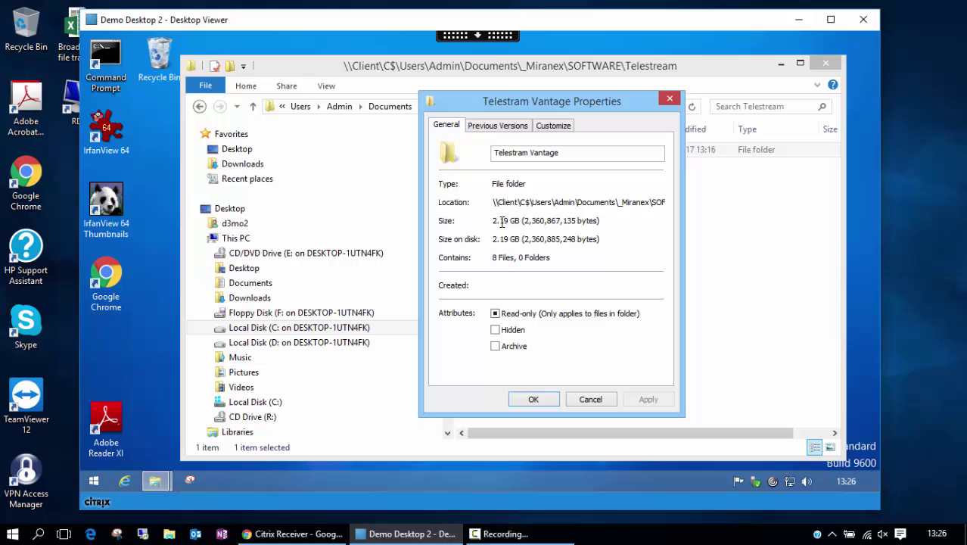
drag(501, 222, 611, 247)
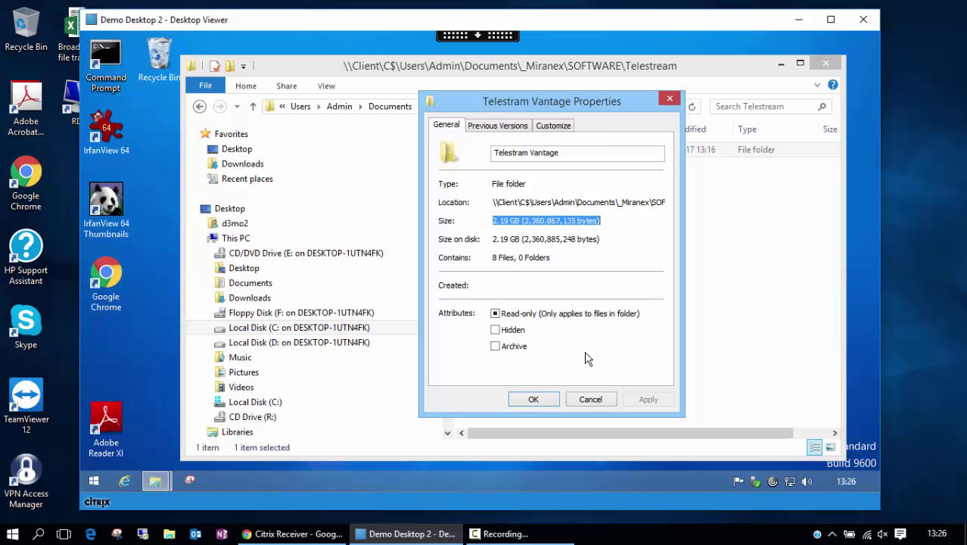
click(533, 400)
click(583, 371)
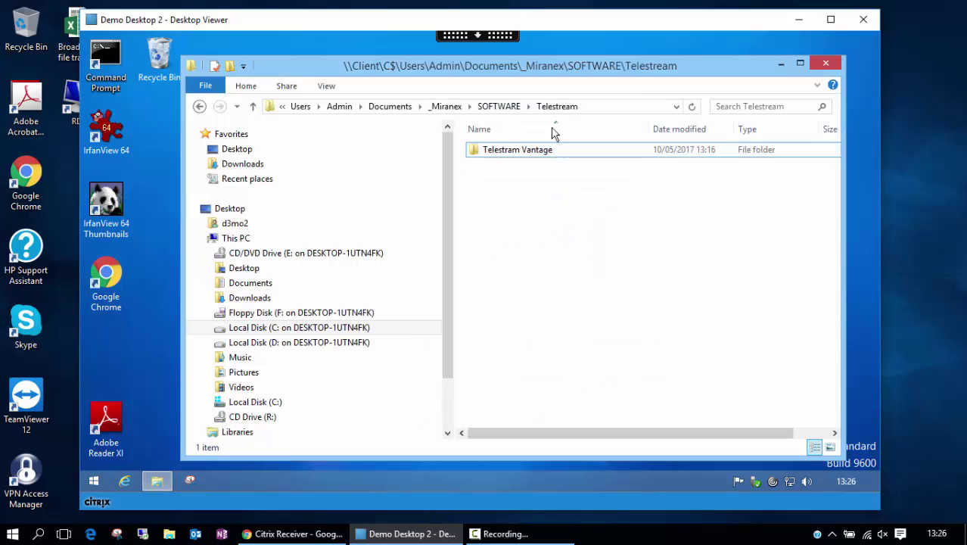
Copy the Telestream Vantage folder and paste it into the empty Downloads folder
right_click(524, 154)
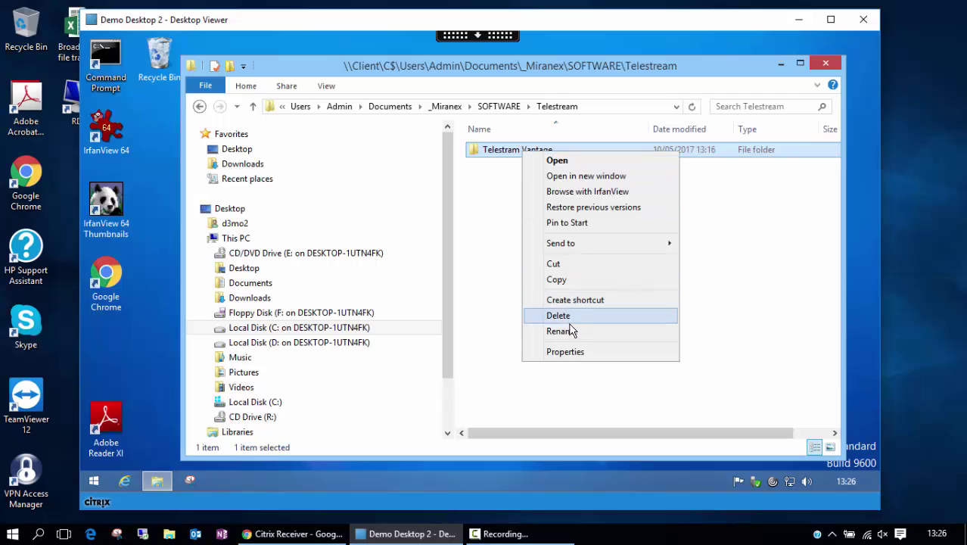
click(570, 280)
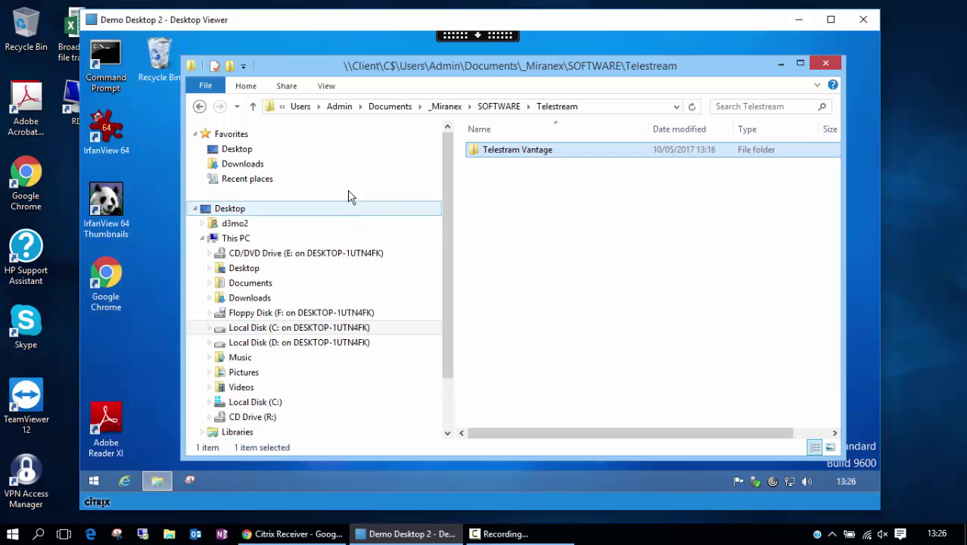
click(274, 171)
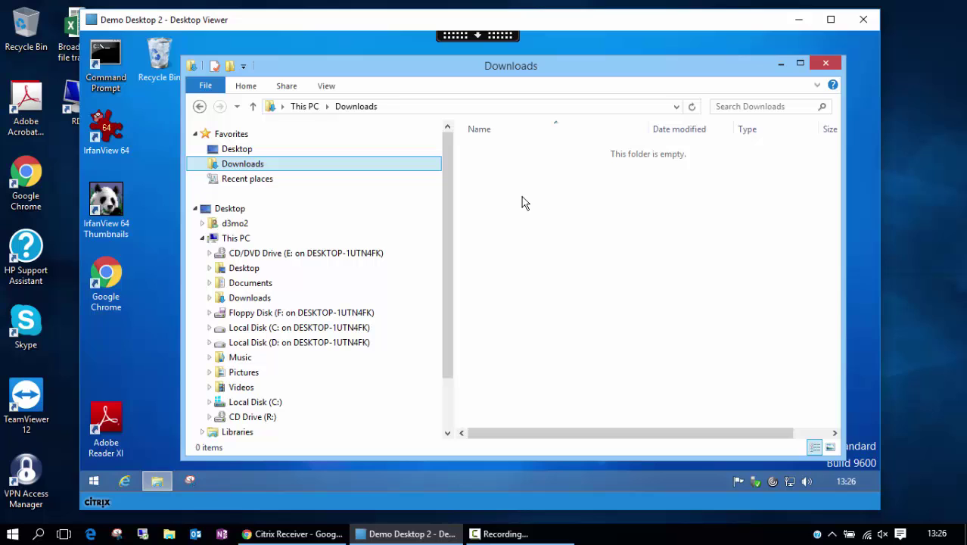
right_click(593, 234)
click(637, 330)
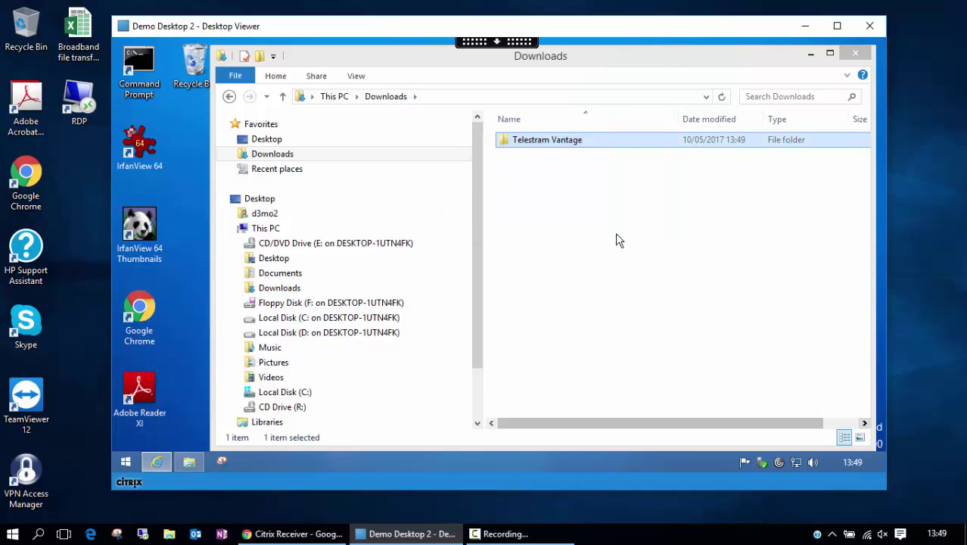
double_click(569, 146)
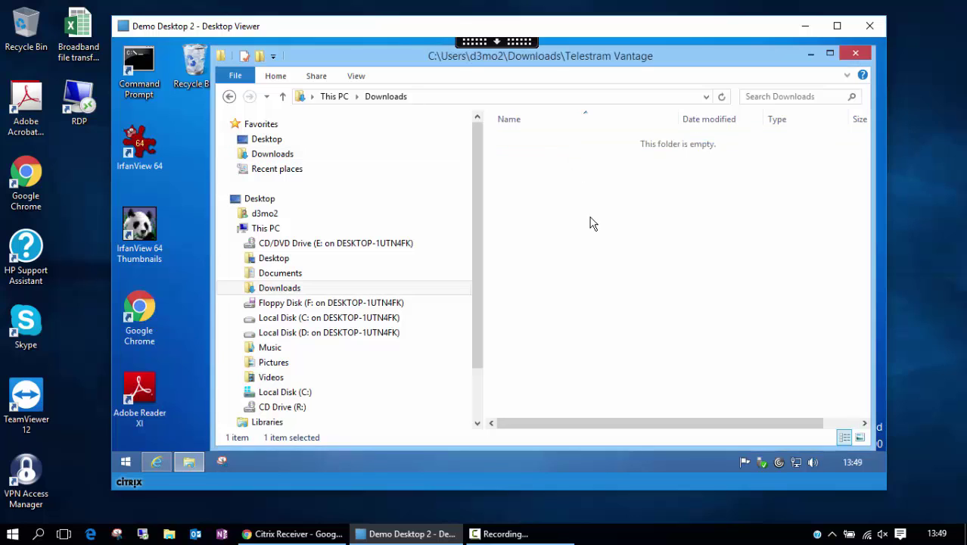
click(231, 96)
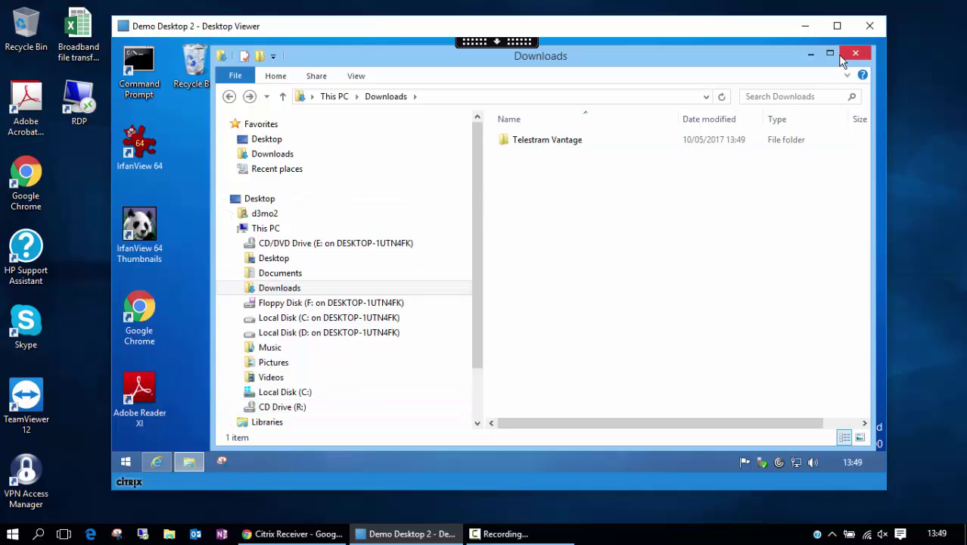
Close the Downloads window and bring up Internet Explorer's Vantage 7.0 downloads page in the Desktop Viewer
click(813, 55)
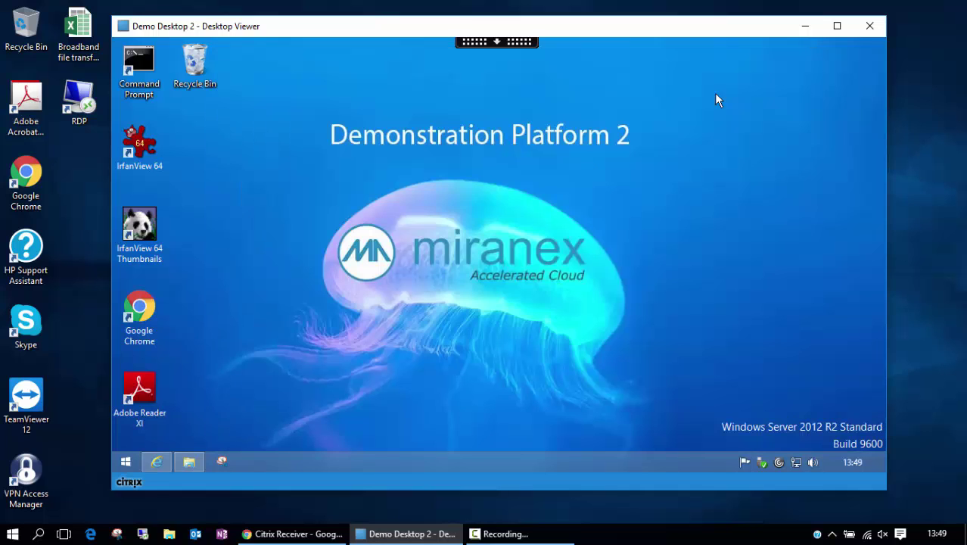
click(158, 464)
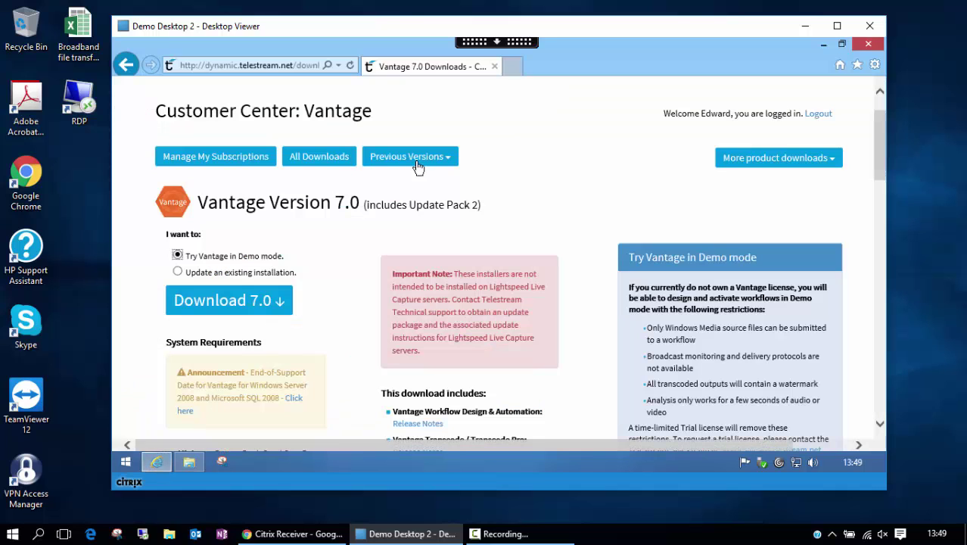
click(800, 28)
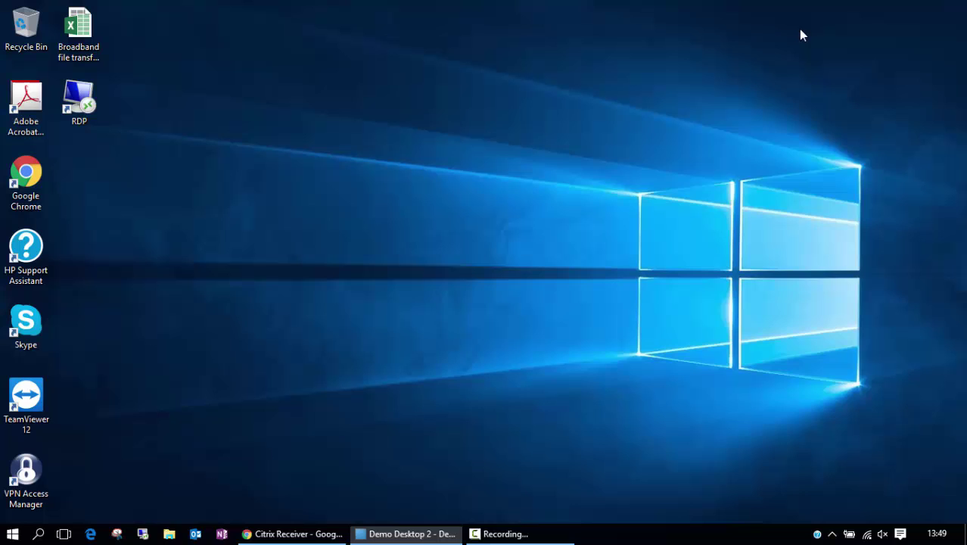
click(337, 533)
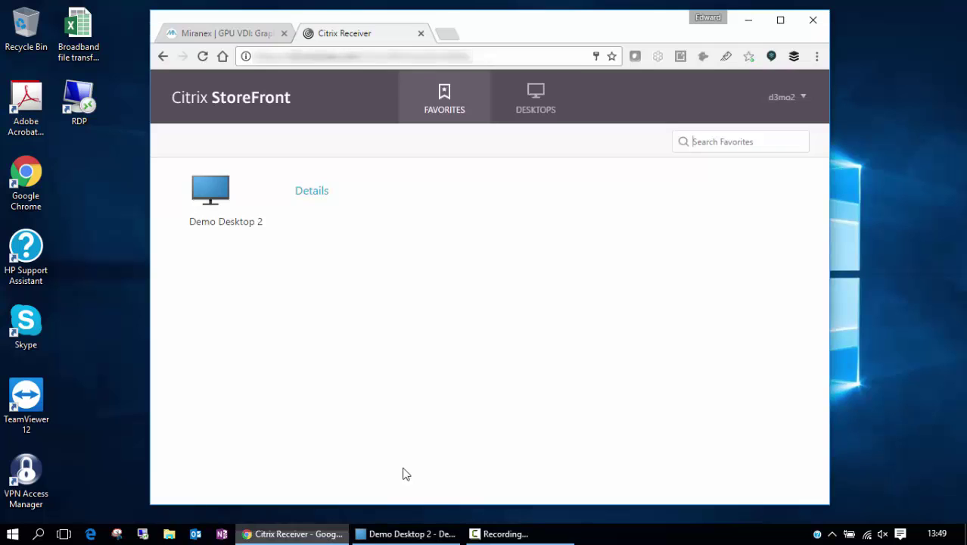
click(748, 21)
click(407, 534)
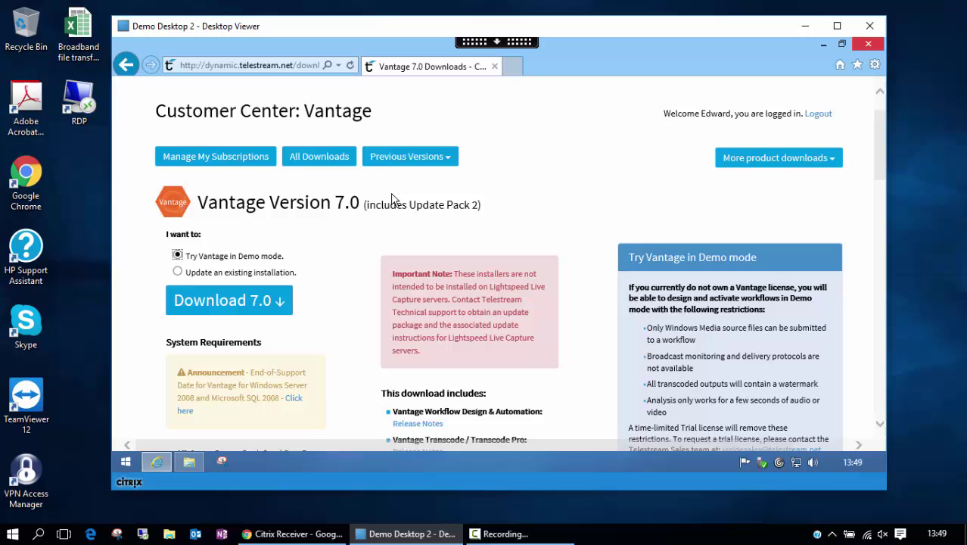
Restore Internet Explorer down to a smaller, wider window positioned near the top left
click(843, 43)
drag(549, 54, 526, 80)
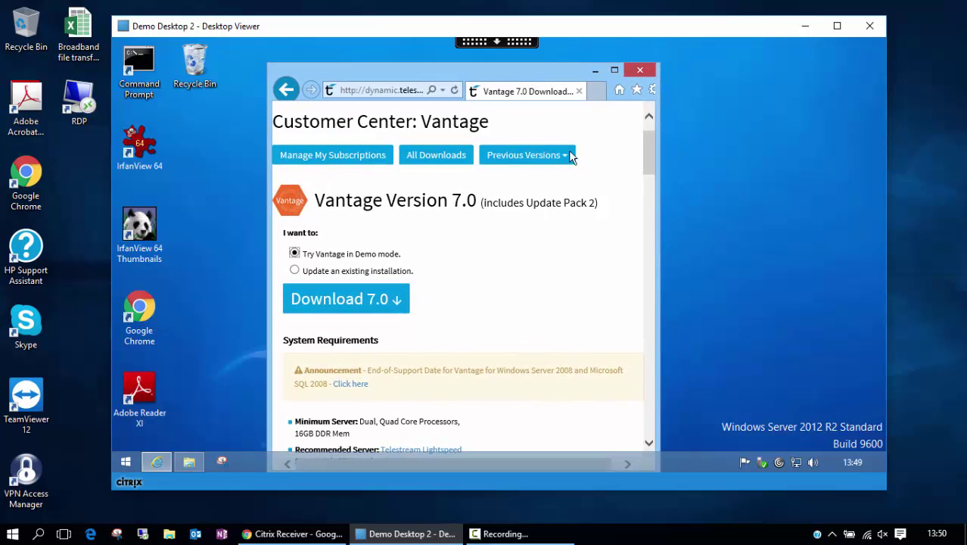
drag(664, 207, 833, 207)
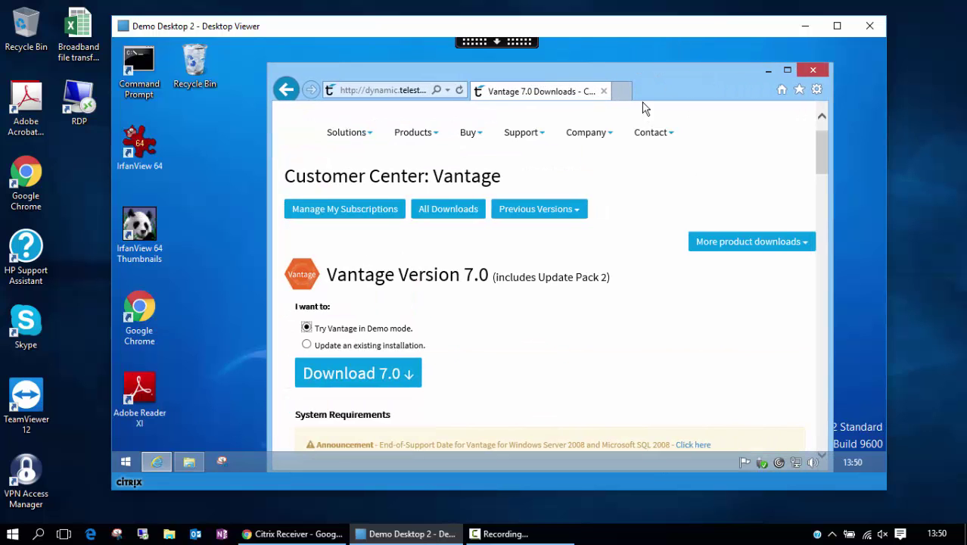
drag(672, 85, 623, 61)
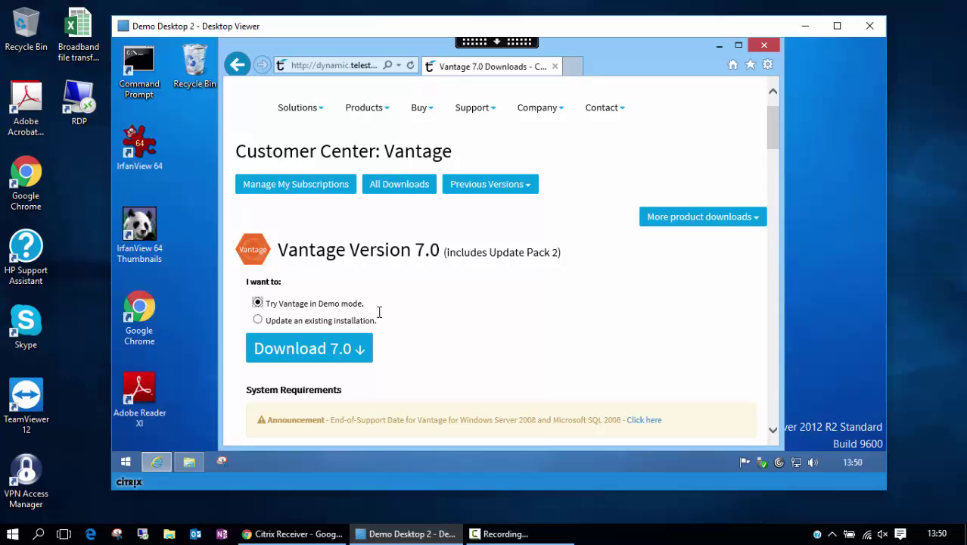
Download Vantage 7.0, saving Vantage-7.0.zip to the Desktop
click(317, 349)
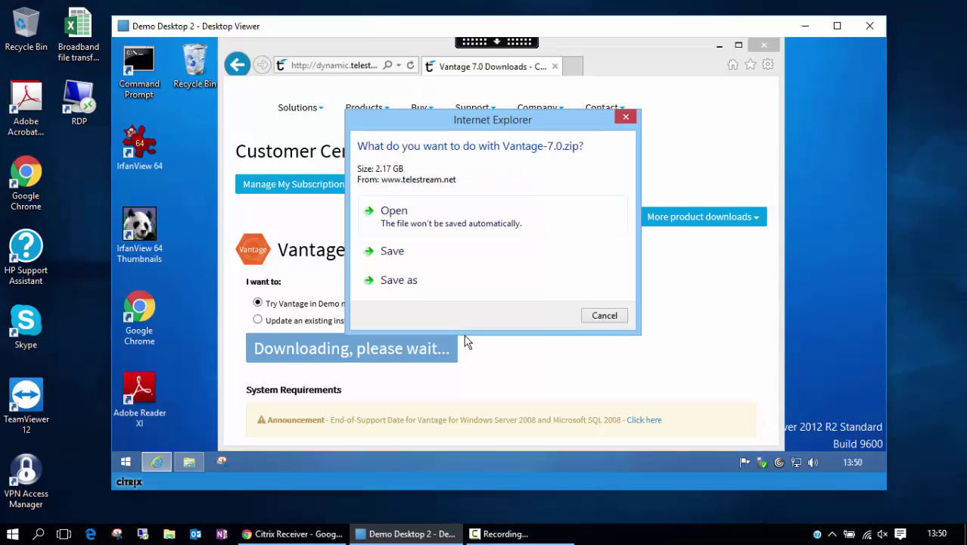
click(432, 281)
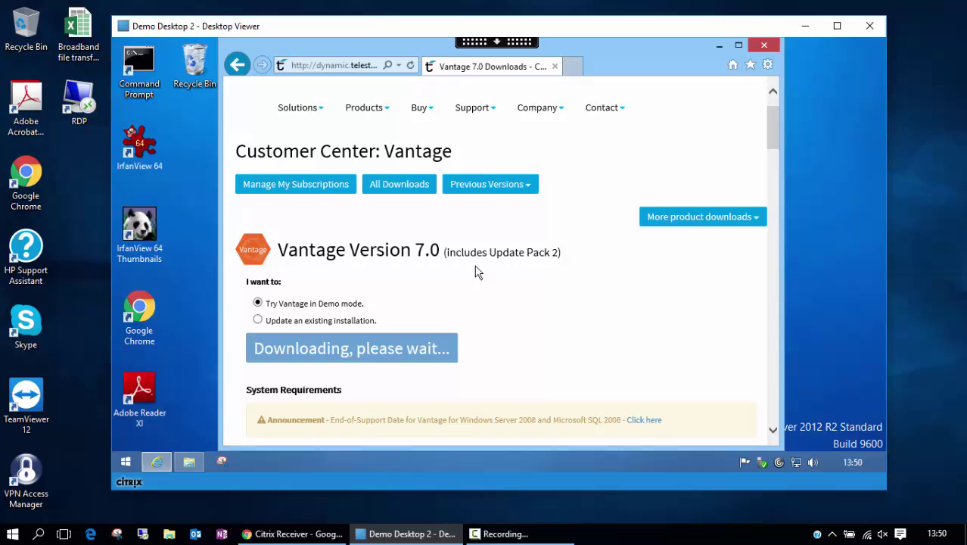
click(287, 144)
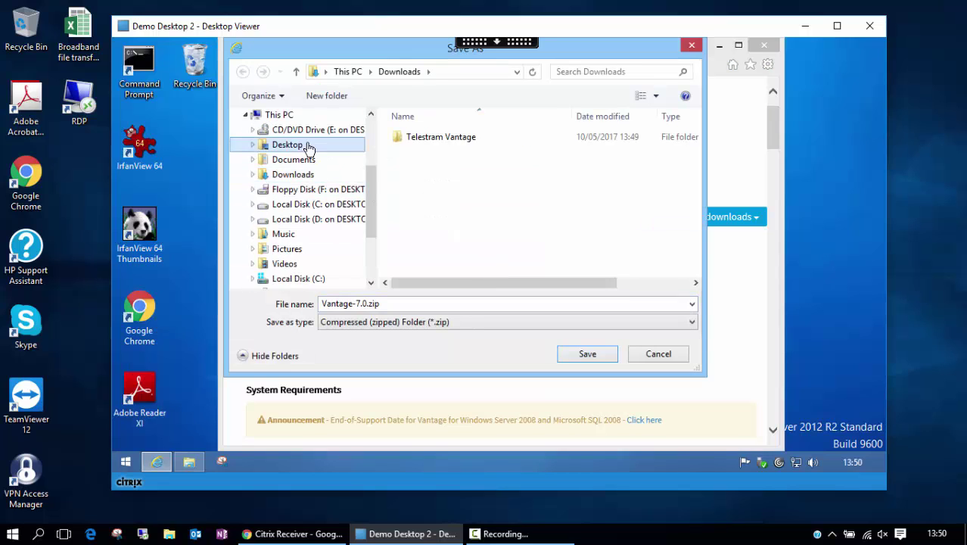
click(587, 354)
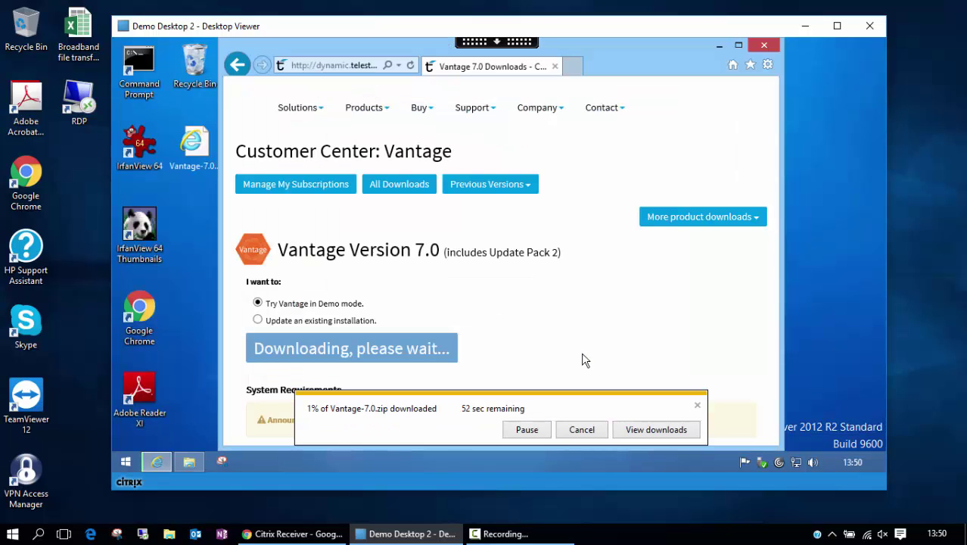